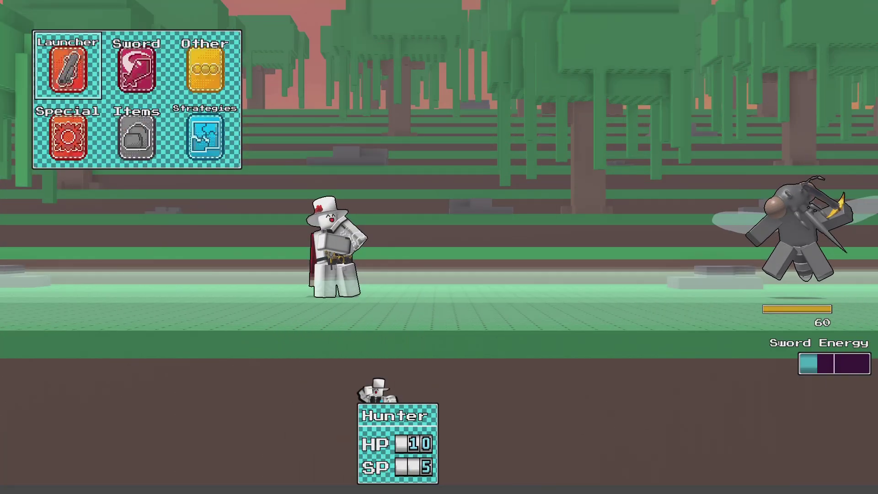
Hit the Supreme Mosquito with Launcher and special attacks over two turns
{"action": "key", "text": "Return"}
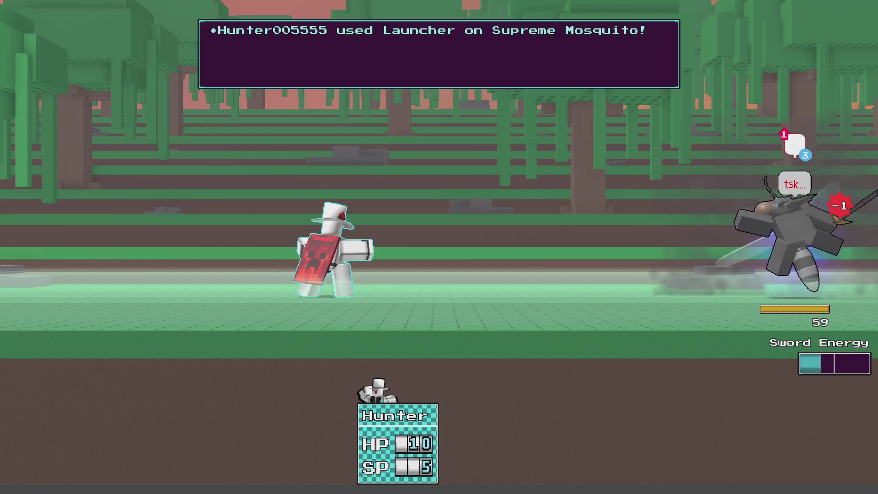
{"action": "key", "text": "Return"}
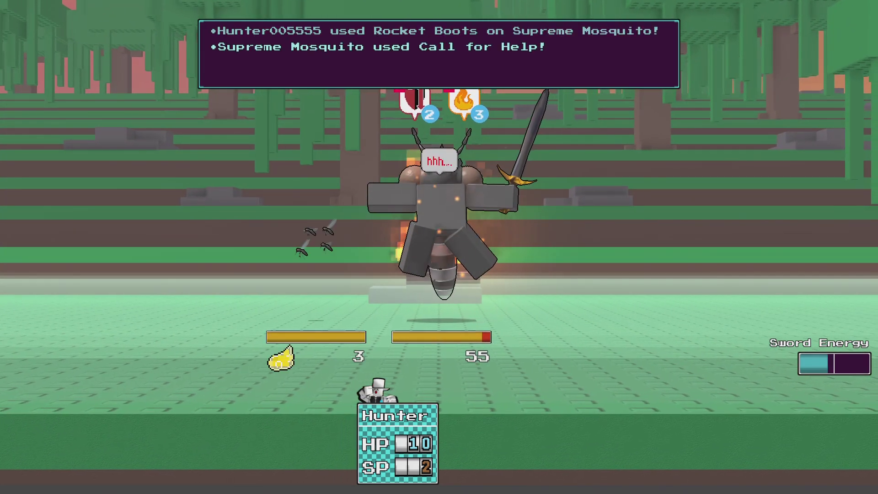
{"action": "key", "text": "Return"}
{"action": "key", "text": "Return"}
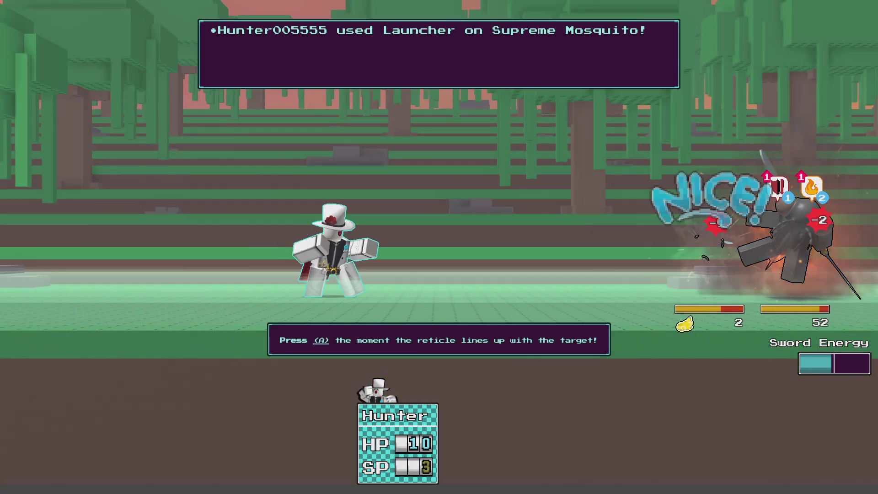
{"action": "key", "text": "Return"}
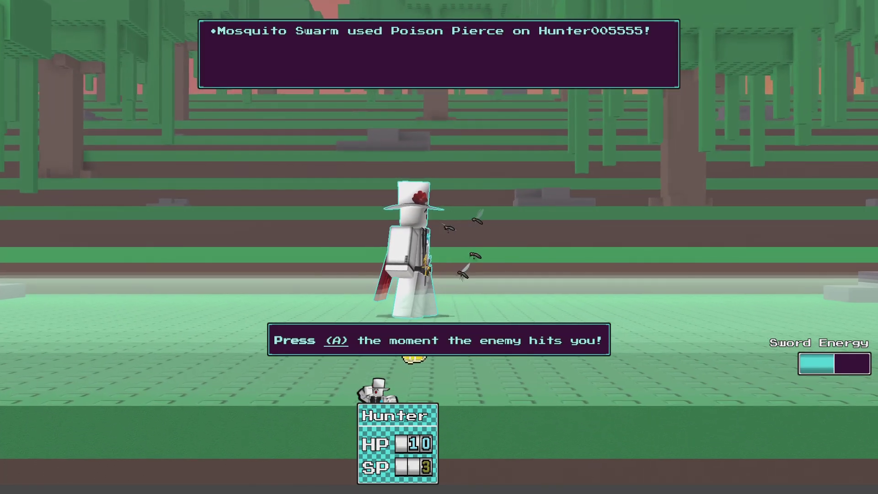
Counter the swarm's Poison Pierce, then dodge and block the boss's Double Pierce
{"action": "key", "text": "a"}
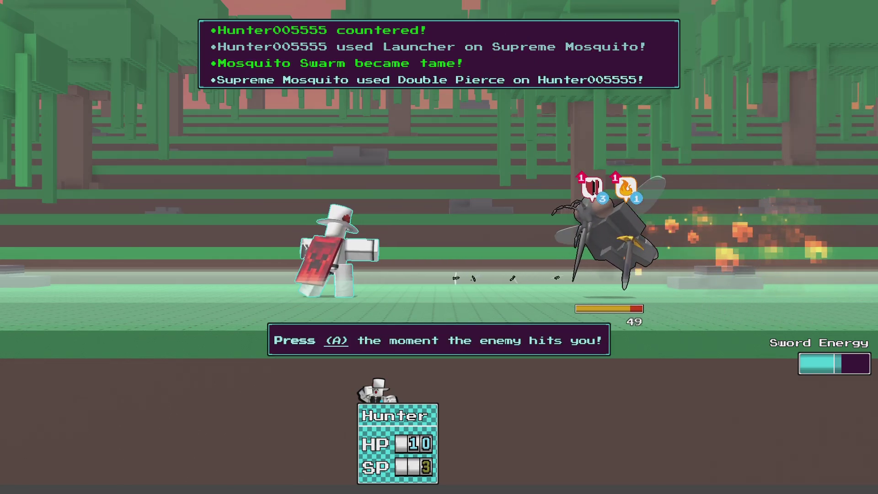
{"action": "key", "text": "a"}
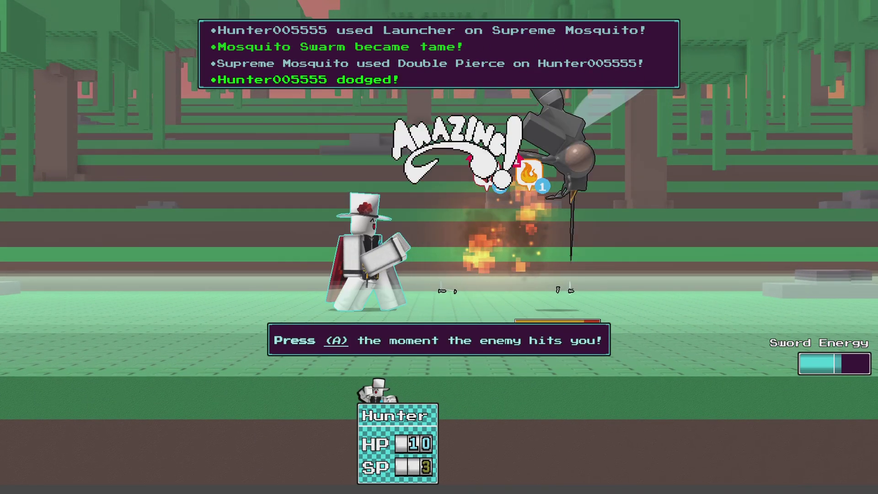
{"action": "key", "text": "a"}
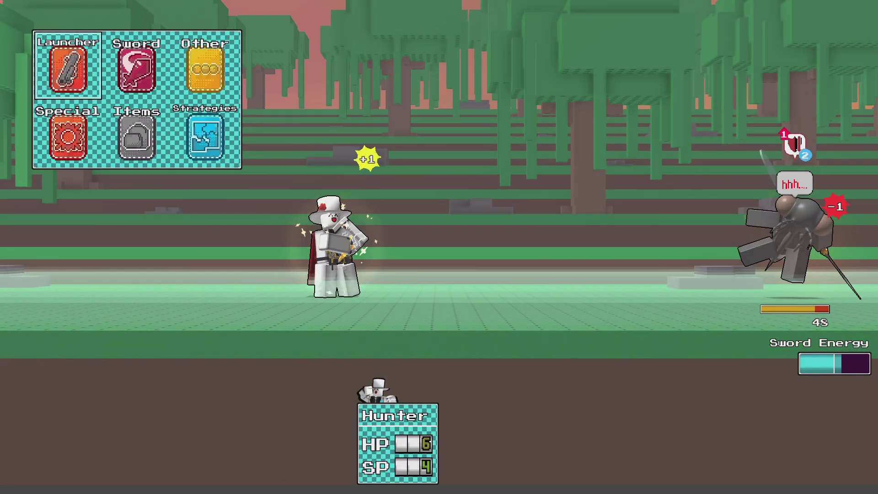
Burn the Supreme Mosquito with a green-timed Rocket Boots special
{"action": "key", "text": "s"}
{"action": "key", "text": "Return"}
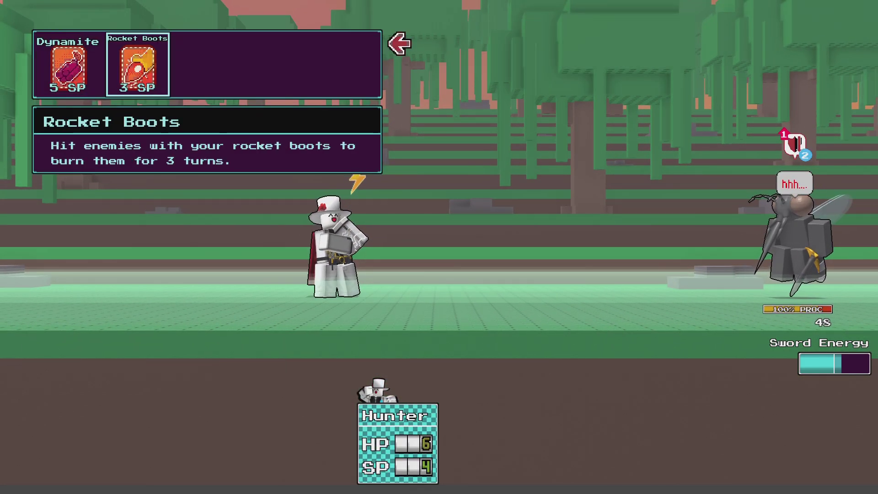
{"action": "key", "text": "Return"}
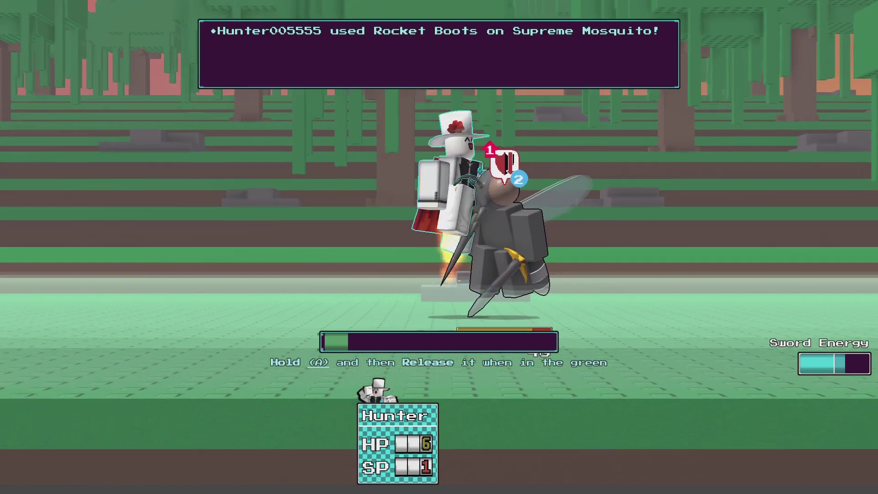
{"action": "key", "text": "Return"}
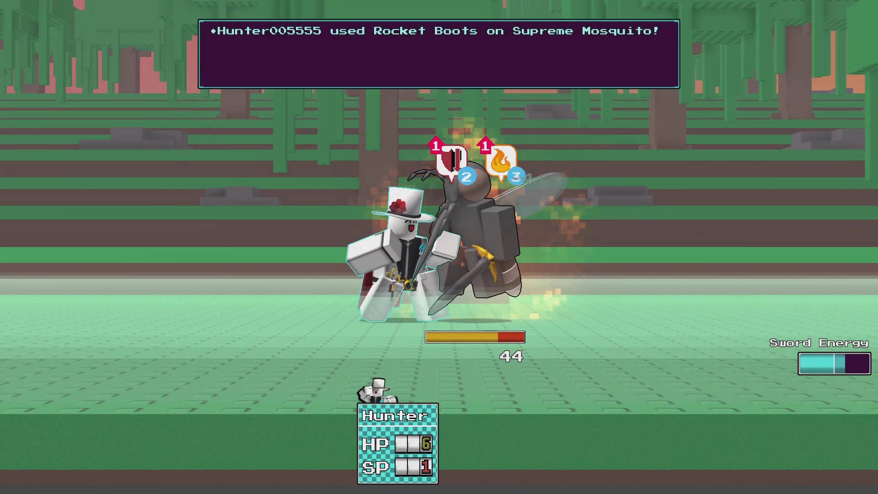
Poison the boss with Venomshank and dodge both Double Pierce strikes, leaving it at 38 HP
{"action": "key", "text": "Return"}
{"action": "key", "text": "Right"}
{"action": "key", "text": "Return"}
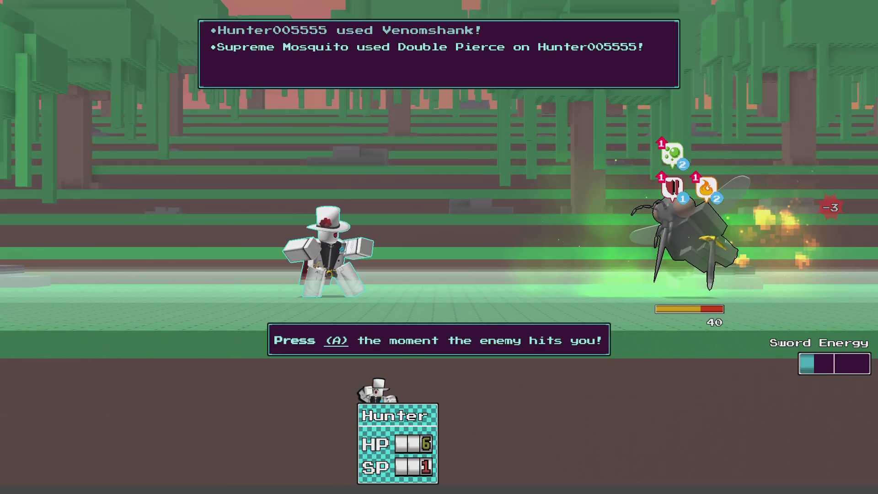
{"action": "key", "text": "a"}
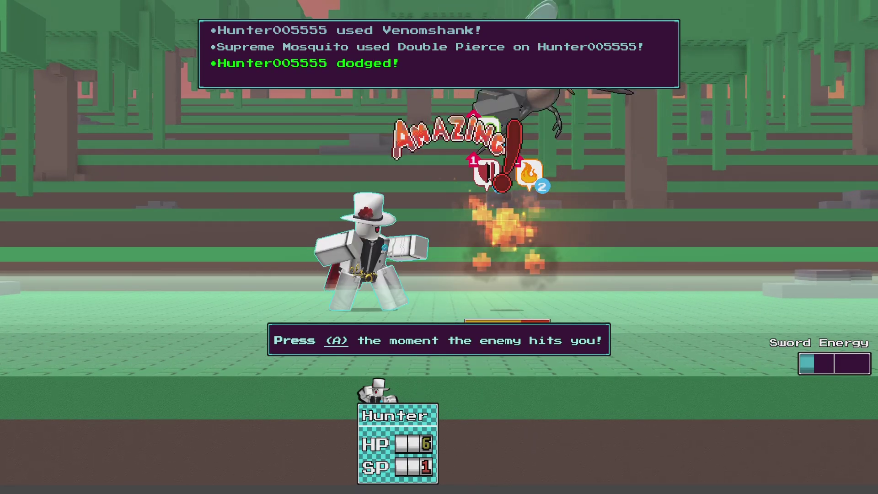
{"action": "key", "text": "a"}
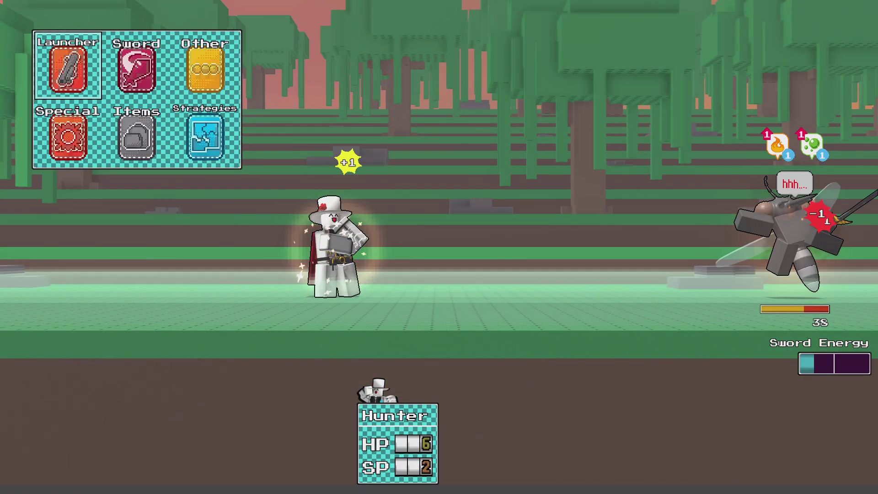
{"action": "key", "text": "Return"}
{"action": "key", "text": "Escape"}
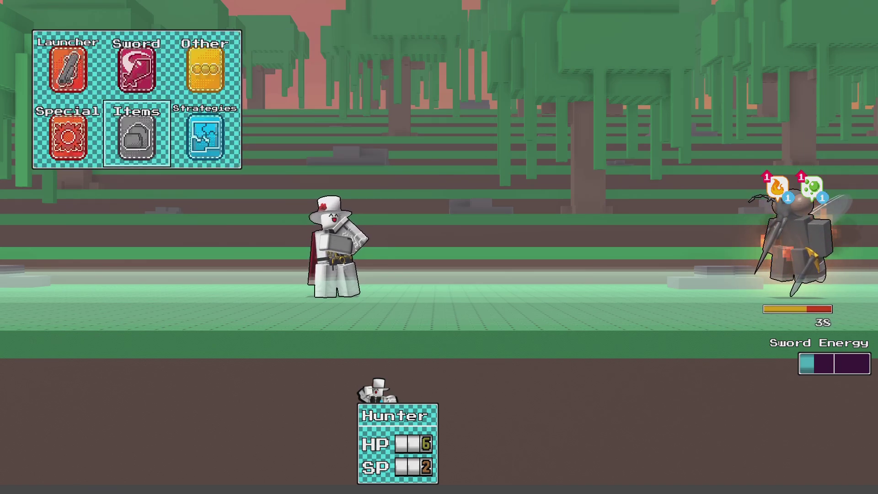
Check the Items list without using anything, then land a green-timed Sword hit
{"action": "key", "text": "Return"}
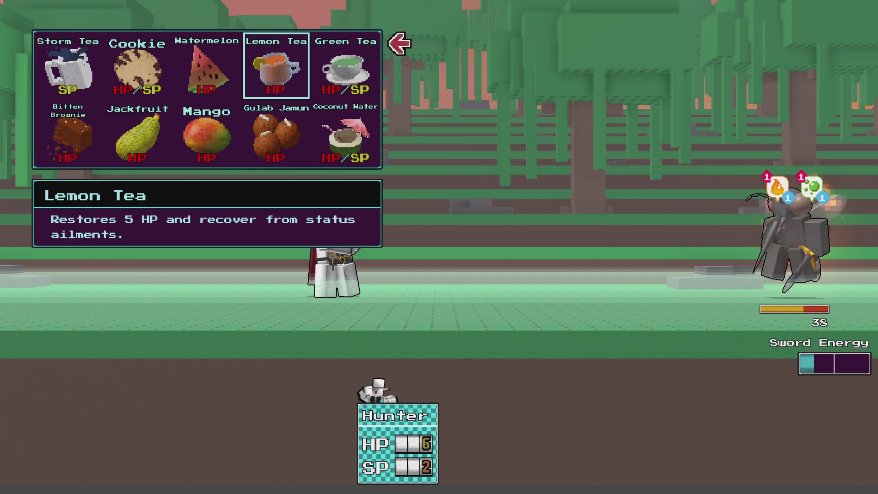
{"action": "key", "text": "Escape"}
{"action": "key", "text": "Return"}
{"action": "key", "text": "Return"}
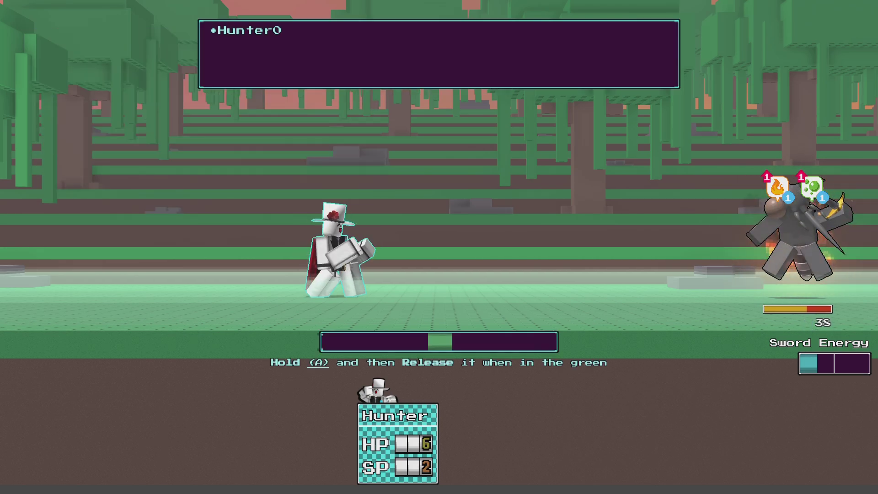
{"action": "key", "text": "a"}
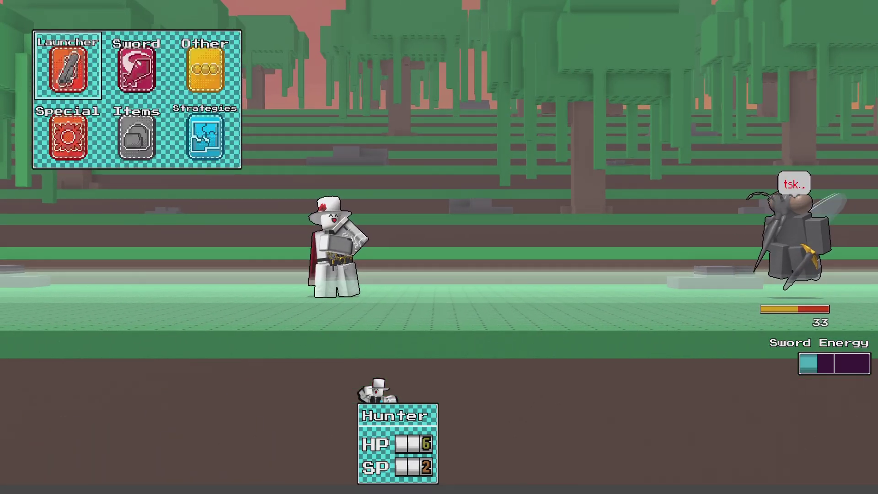
Land a second timed Sword strike and counter Poison Pierce, leaving the boss at 29 HP
{"action": "key", "text": "Return"}
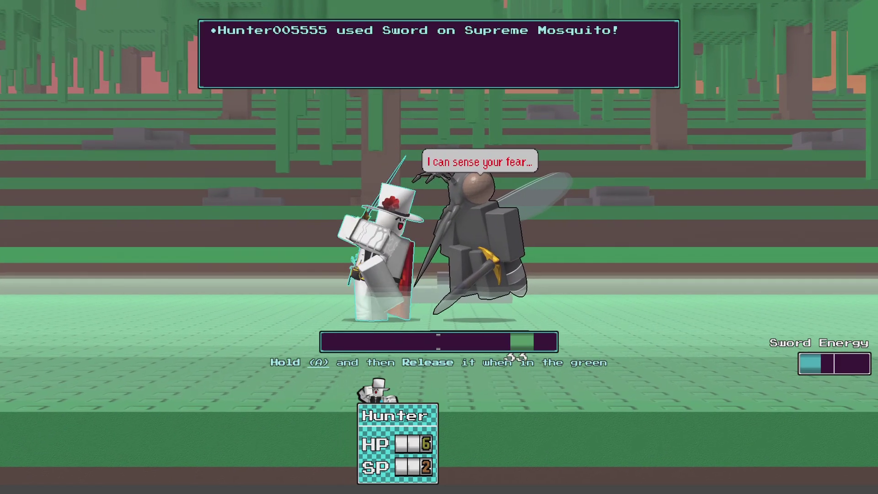
{"action": "key", "text": "a"}
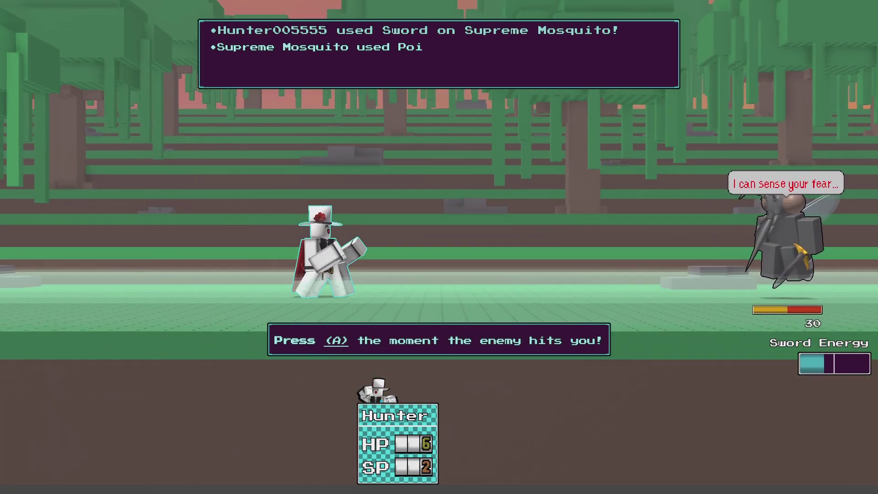
{"action": "key", "text": "a"}
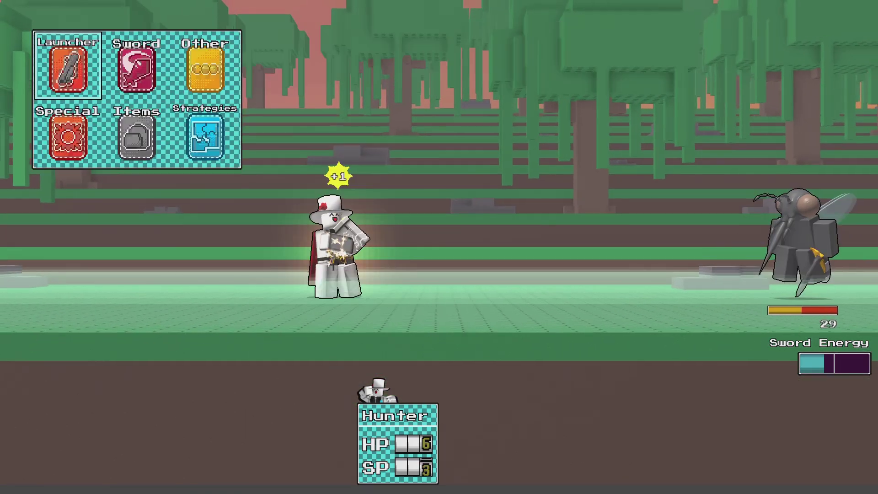
Land a timed Rocket Boots strike on the boss, then browse the Items list
{"action": "key", "text": "Return"}
{"action": "key", "text": "Return"}
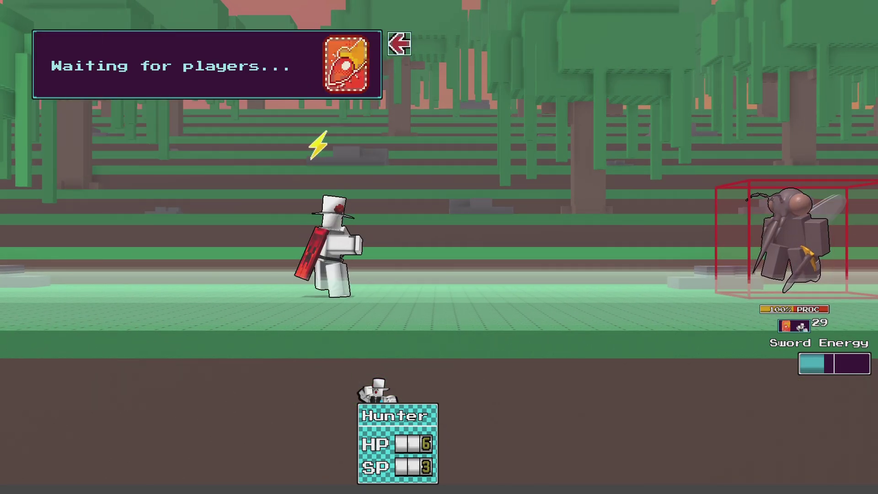
{"action": "key", "text": "Return"}
{"action": "key", "text": "a"}
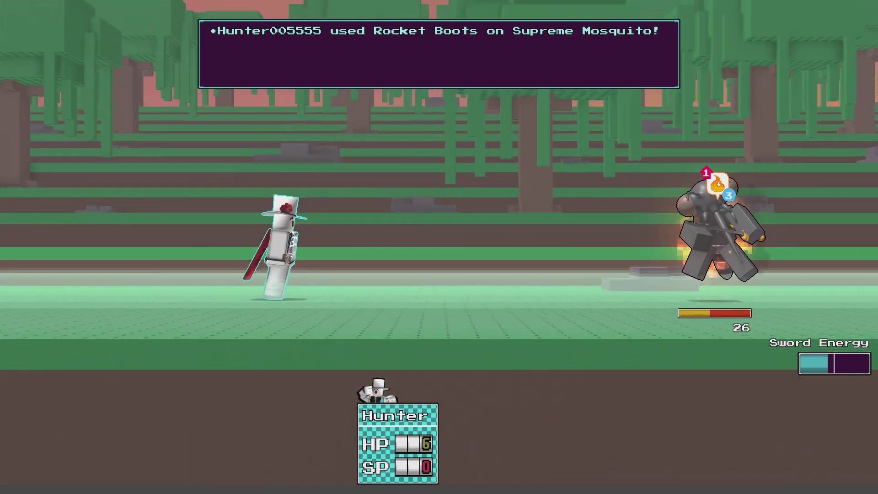
{"action": "key", "text": "Return"}
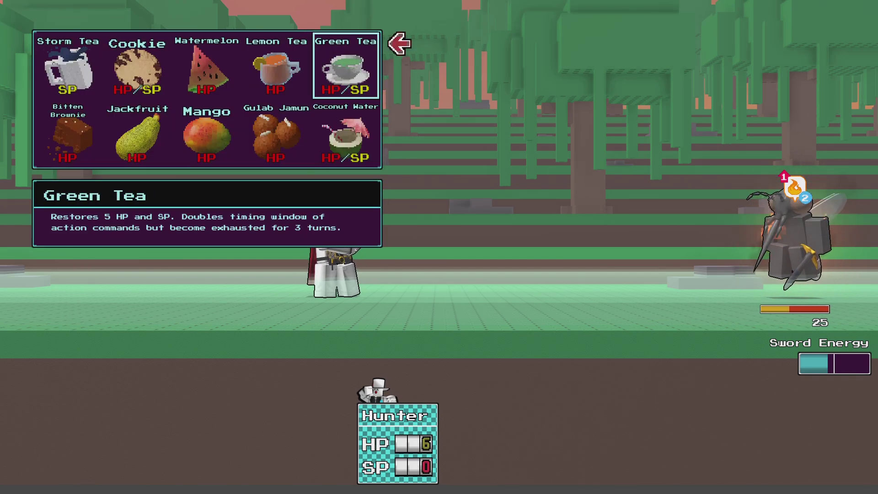
{"action": "key", "text": "Escape"}
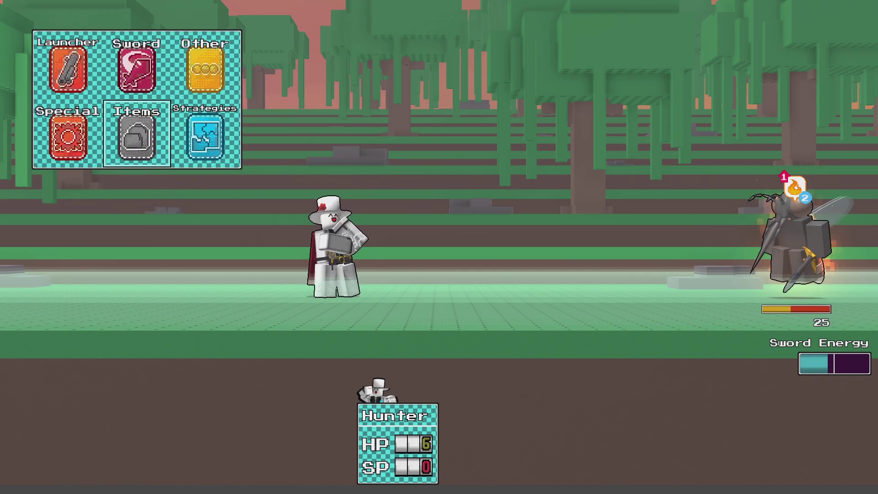
Fire a Launcher rocket and dodge both Double Pierce hits, leaving the boss at 24 HP
{"action": "key", "text": "Up"}
{"action": "key", "text": "Return"}
{"action": "key", "text": "Escape"}
{"action": "key", "text": "Left"}
{"action": "key", "text": "Return"}
{"action": "key", "text": "Return"}
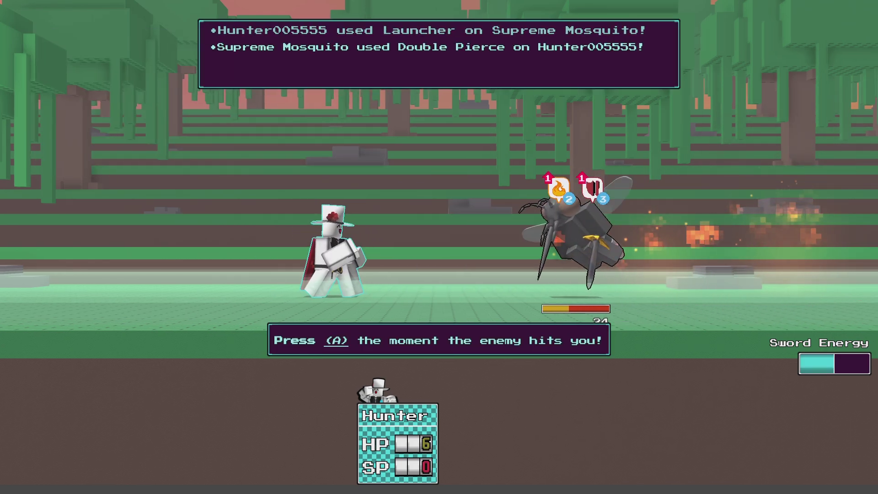
{"action": "key", "text": "a"}
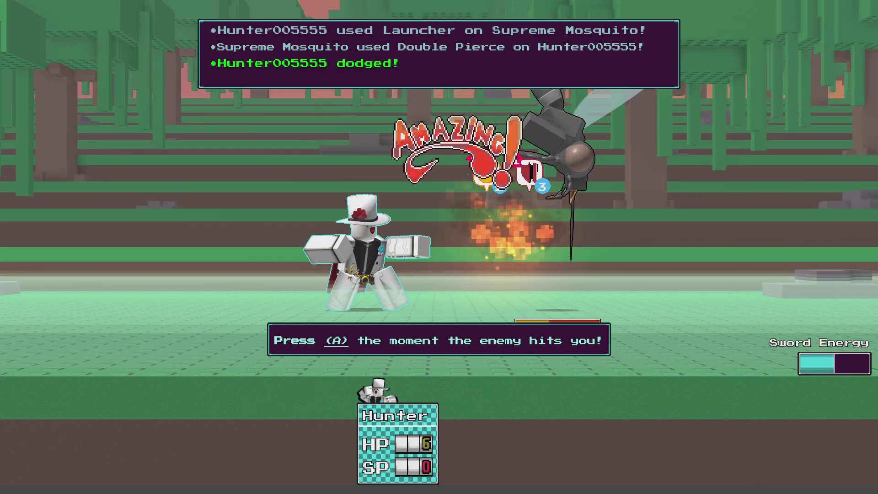
{"action": "key", "text": "a"}
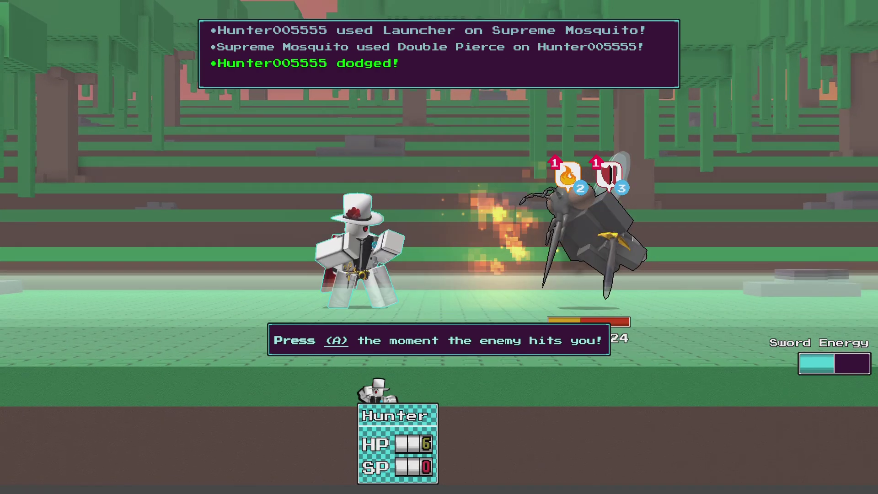
Recover HP and SP with the Ice Dagger item, then attack with the Sword
{"action": "key", "text": "Return"}
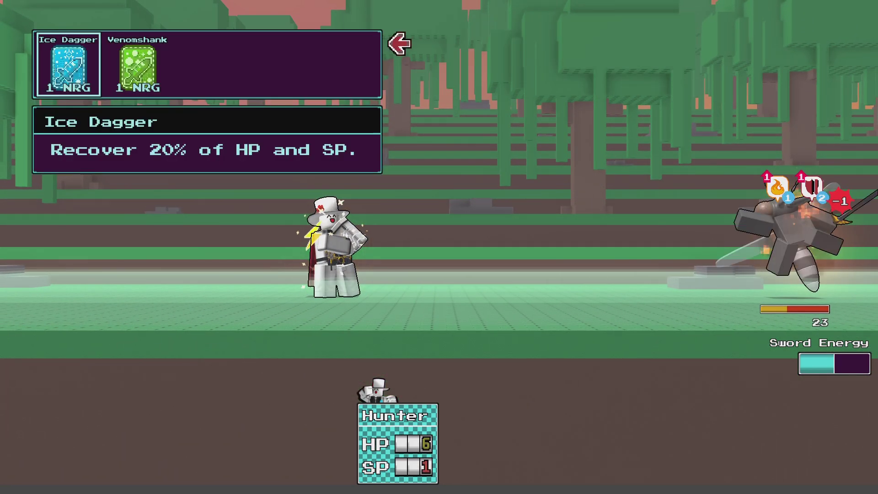
{"action": "key", "text": "Return"}
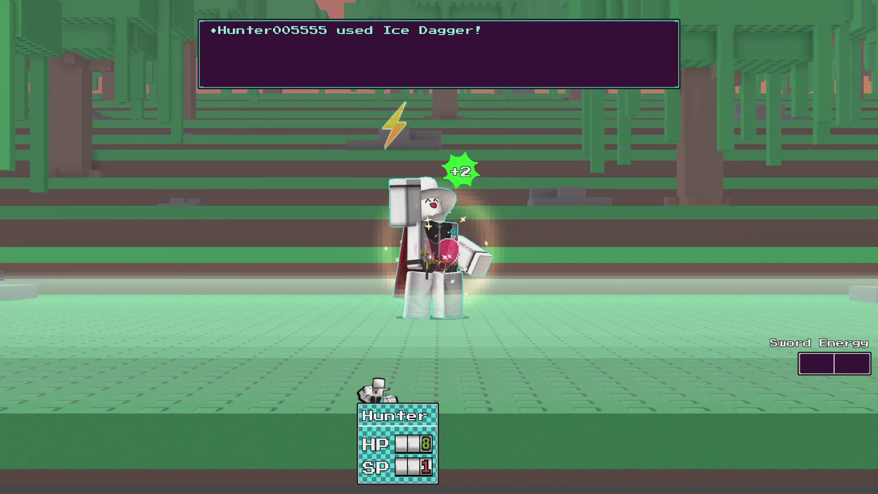
{"action": "key", "text": "Return"}
{"action": "key", "text": "Return"}
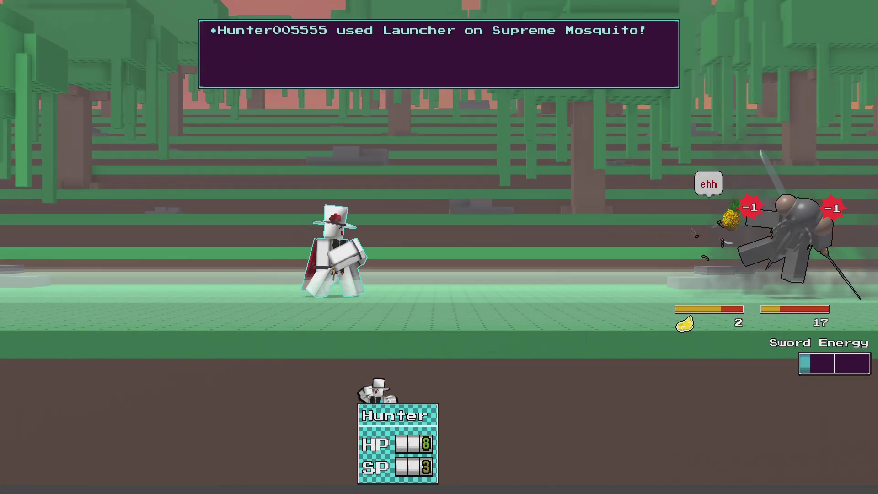
Fire the Launcher, counter both Poison Pierces, and select Power Stab against the boss
{"action": "key", "text": "Return"}
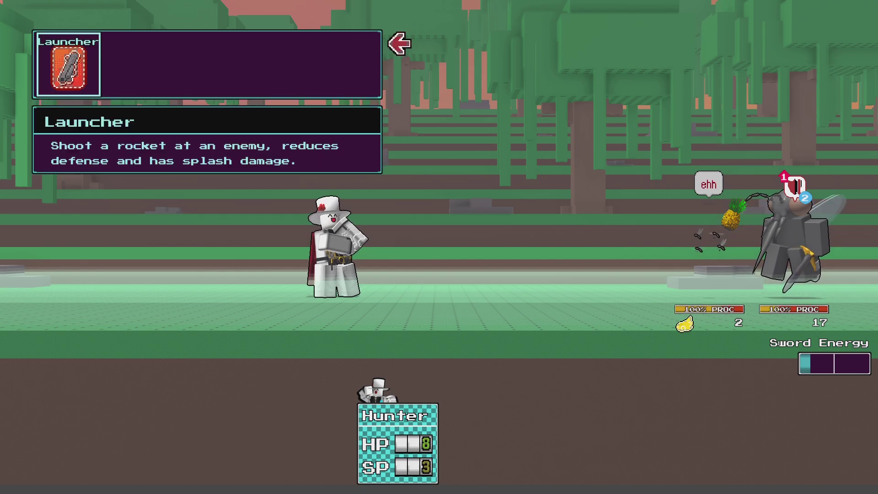
{"action": "key", "text": "Return"}
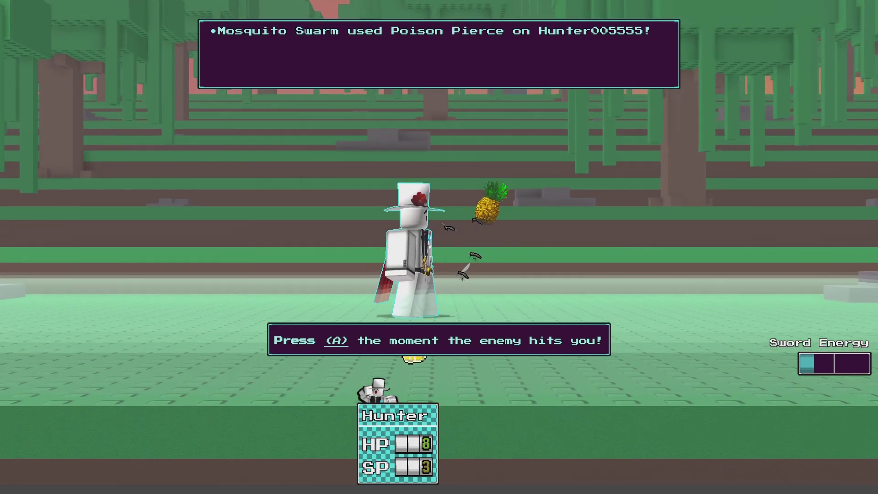
{"action": "key", "text": "a"}
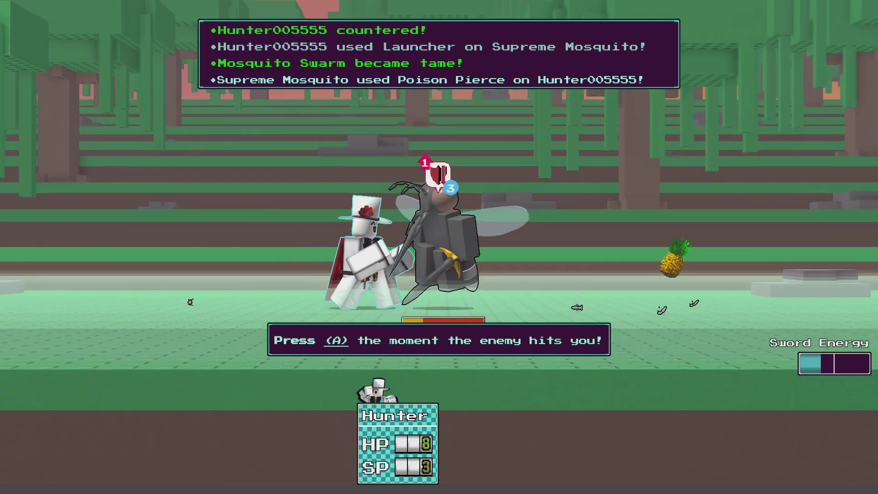
{"action": "key", "text": "a"}
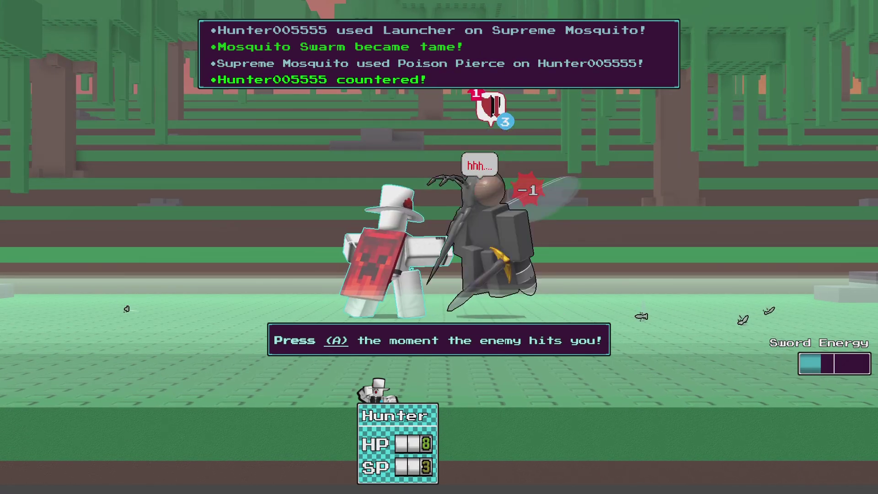
{"action": "key", "text": "Return"}
{"action": "key", "text": "Return"}
Finish the boss with Power Stab and sword strikes, then dismiss the Investor card popup
{"action": "key", "text": "a"}
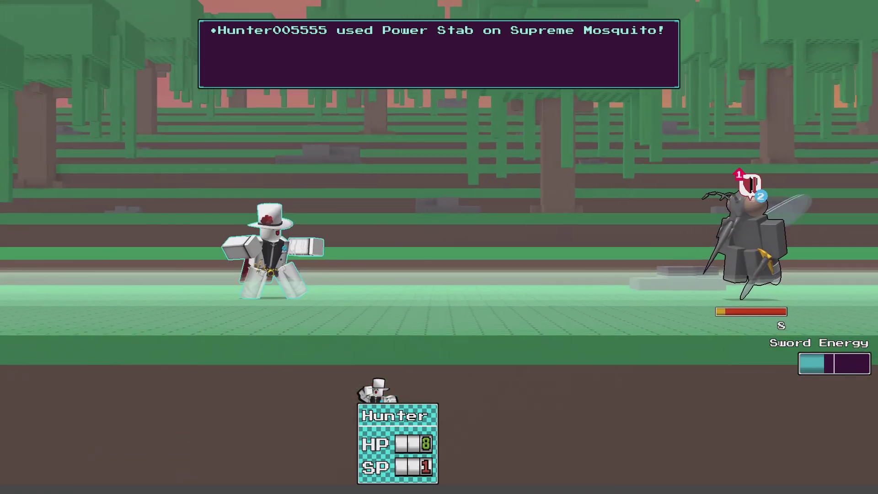
{"action": "key", "text": "Return"}
{"action": "key", "text": "Return"}
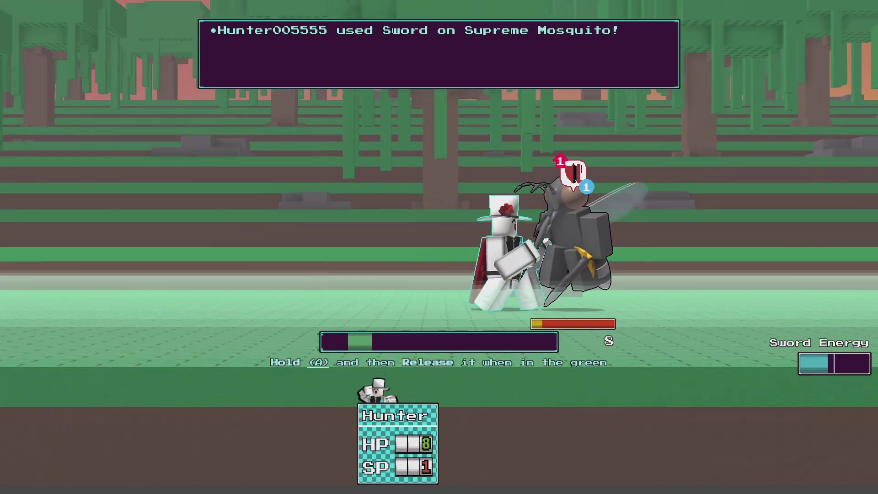
{"action": "key", "text": "a"}
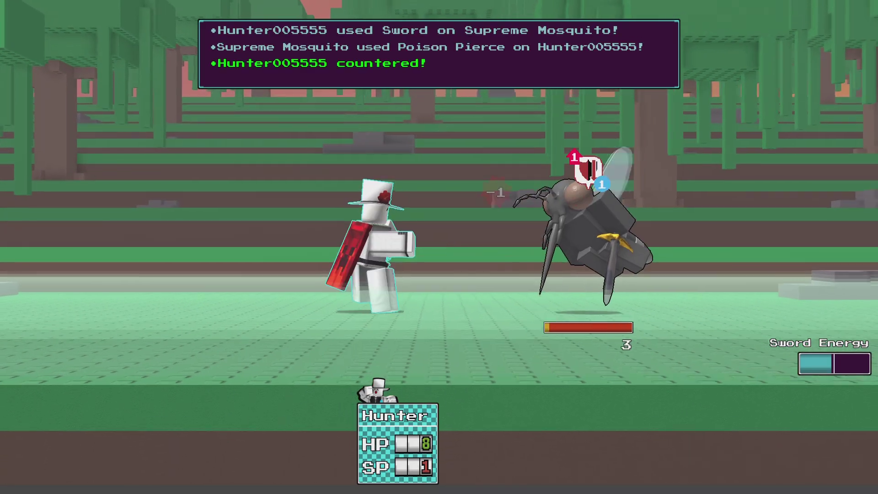
{"action": "key", "text": "2"}
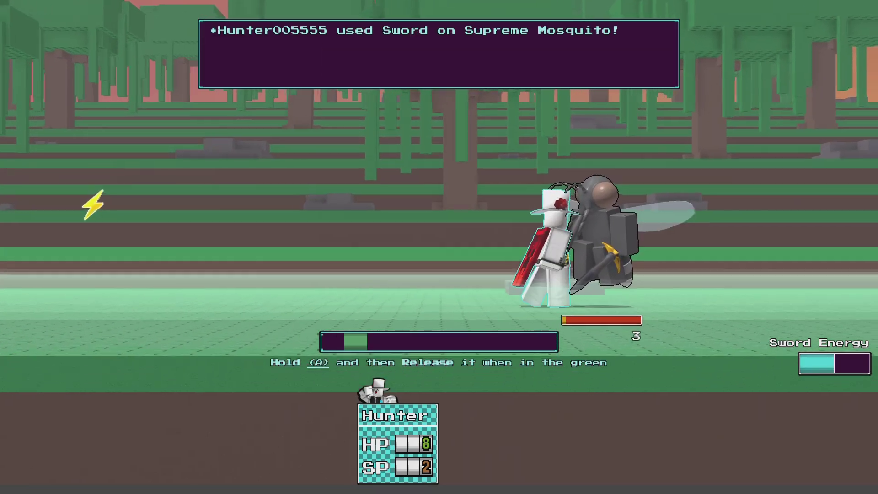
{"action": "left_click", "coordinate": [439, 274]}
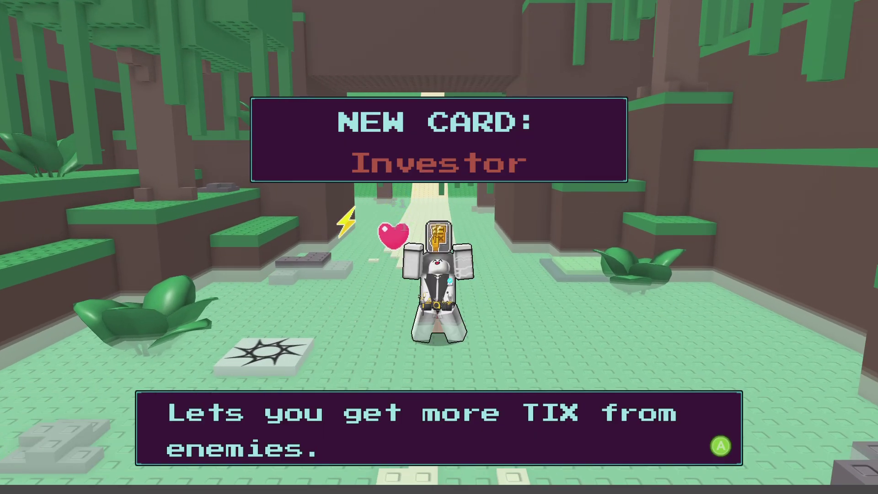
{"action": "key", "text": "Return"}
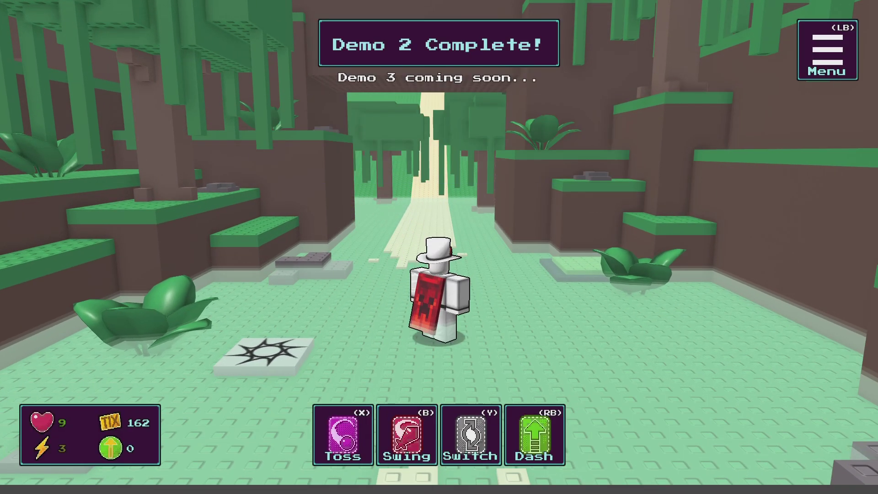